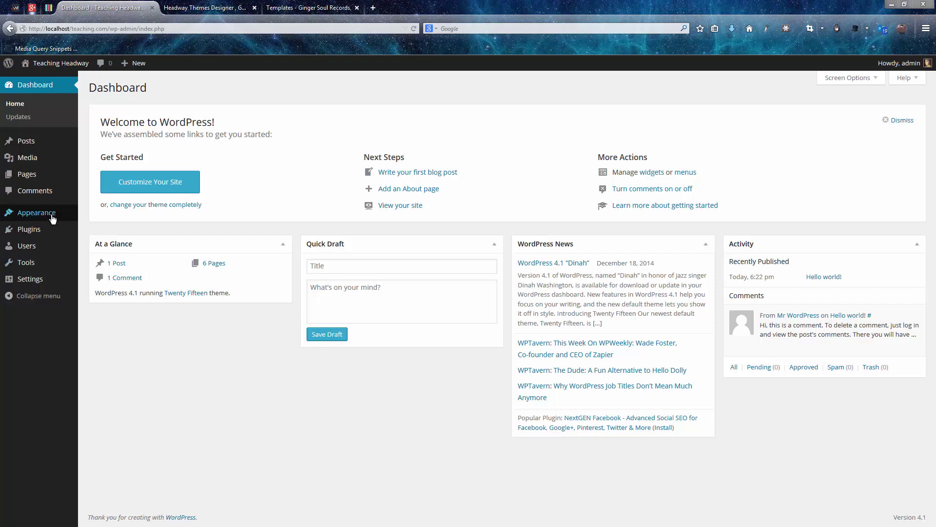
- Open the installed themes and activate the Headway Base theme
{"action": "mouse_move", "coordinate": [51, 218]}
{"action": "left_click", "coordinate": [110, 219]}
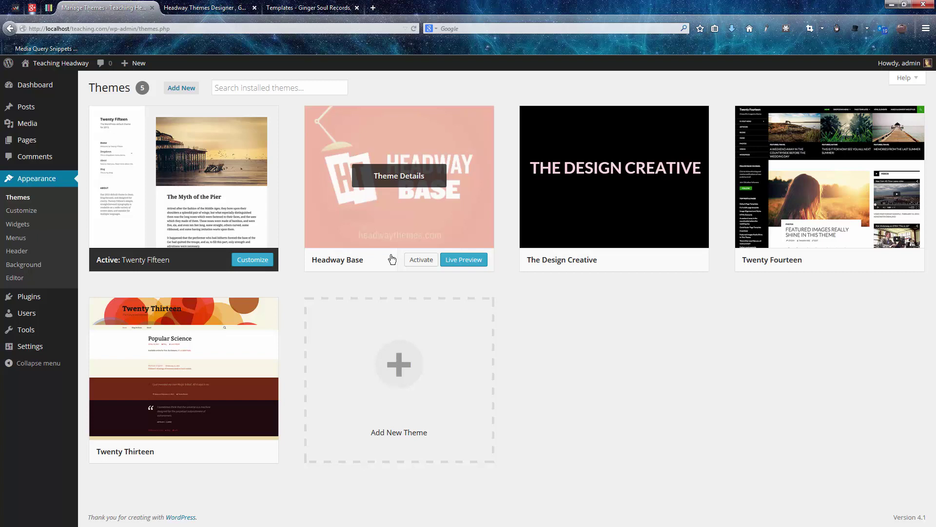
{"action": "left_click", "coordinate": [421, 260]}
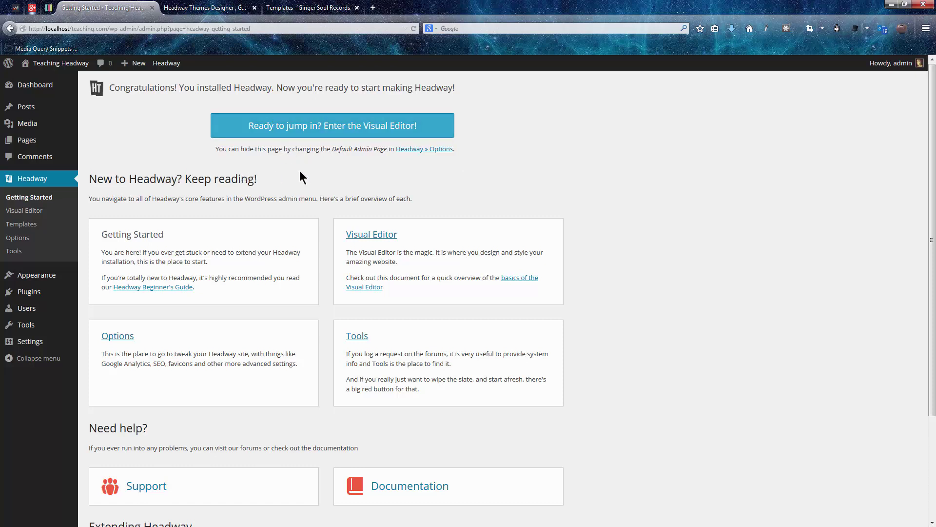
- Save and activate the Headway license key in the Headway options, and dismiss the browser's offer to remember the password
{"action": "left_click", "coordinate": [24, 239]}
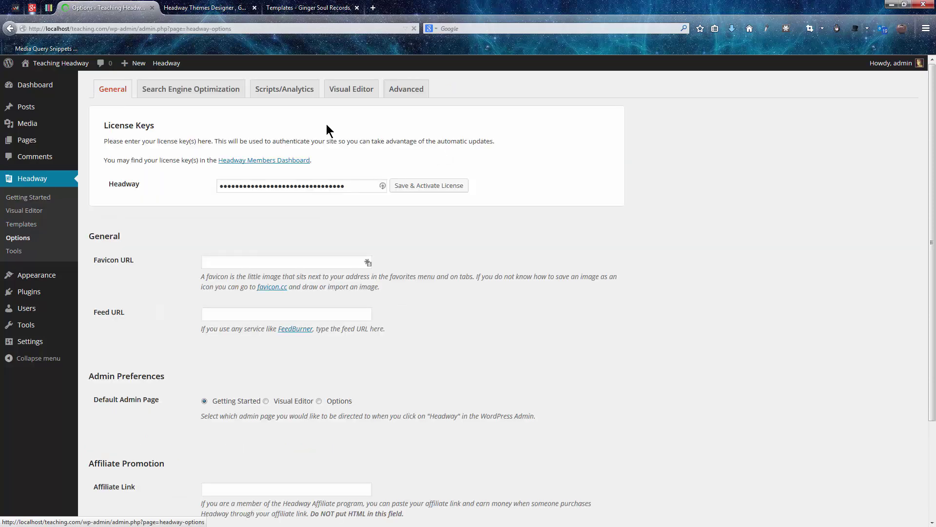
{"action": "left_click_drag", "start_coordinate": [355, 187], "coordinate": [220, 186]}
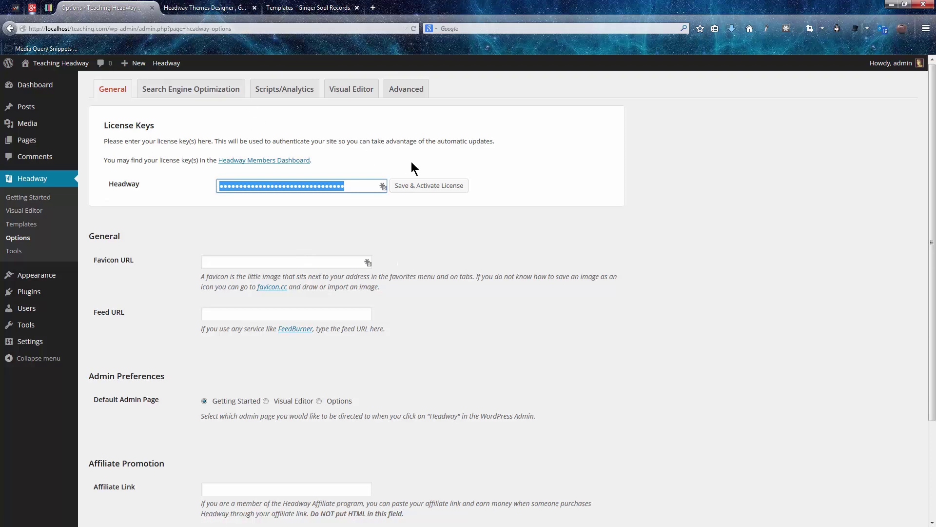
{"action": "left_click", "coordinate": [432, 187]}
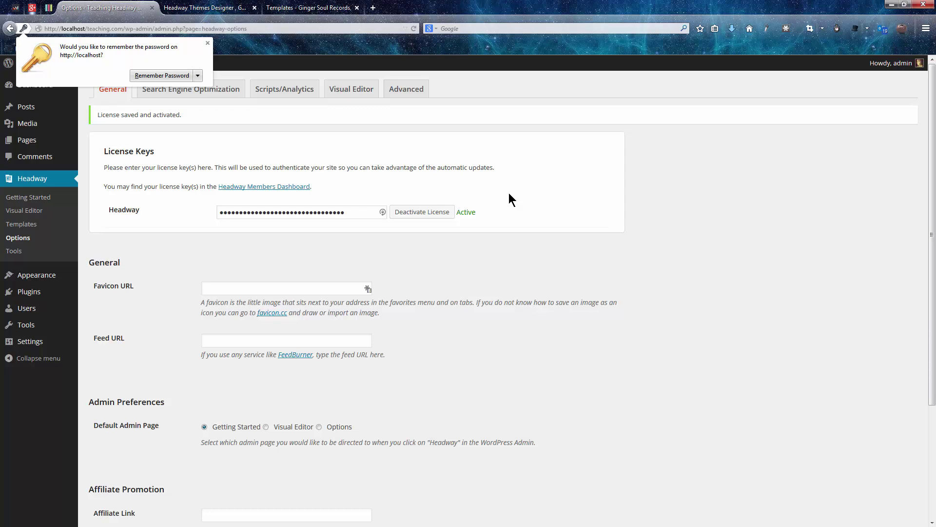
{"action": "scroll", "coordinate": [576, 207], "scroll_direction": "down", "scroll_amount": 2}
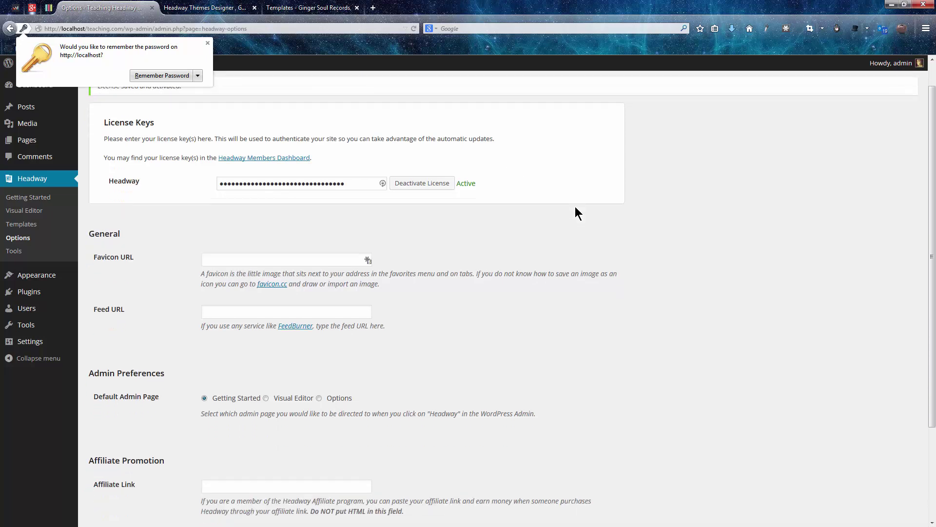
{"action": "left_click", "coordinate": [207, 43]}
{"action": "scroll", "coordinate": [526, 207], "scroll_direction": "down", "scroll_amount": 3}
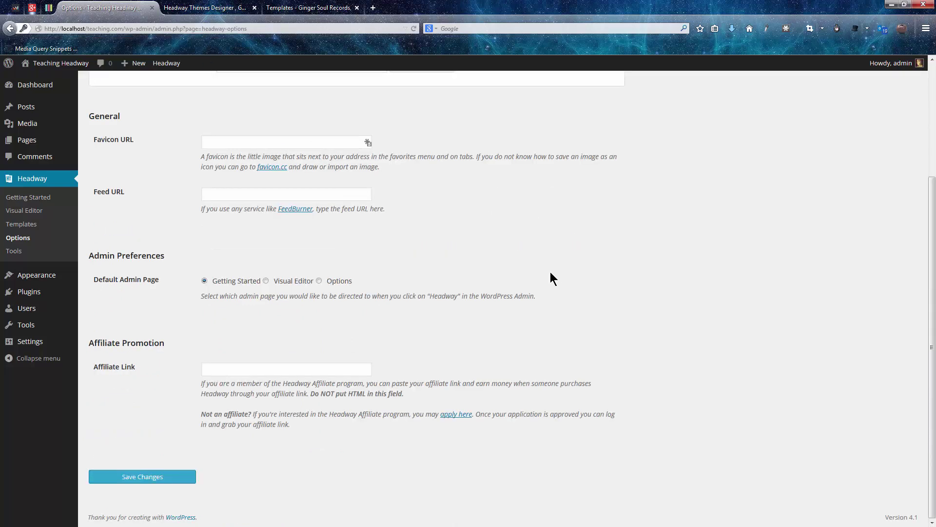
{"action": "scroll", "coordinate": [479, 258], "scroll_direction": "up", "scroll_amount": 5}
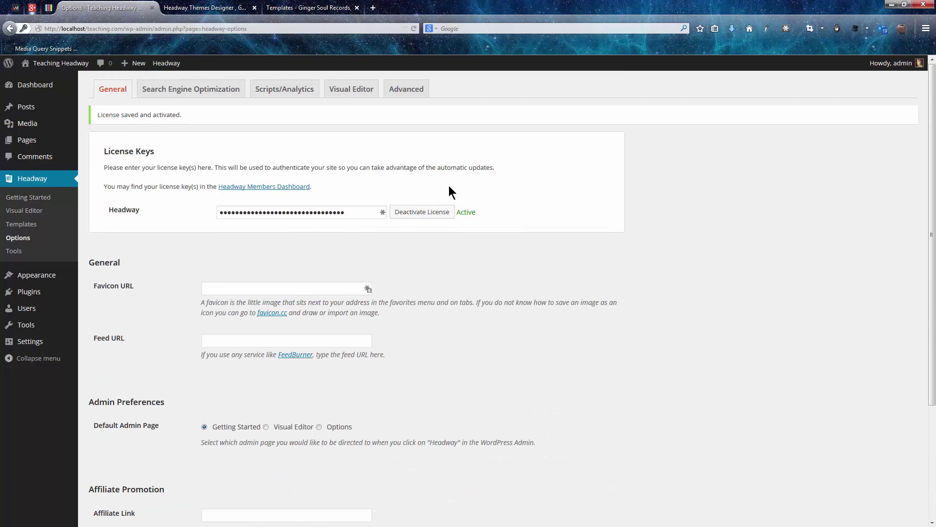
{"action": "left_click", "coordinate": [307, 211]}
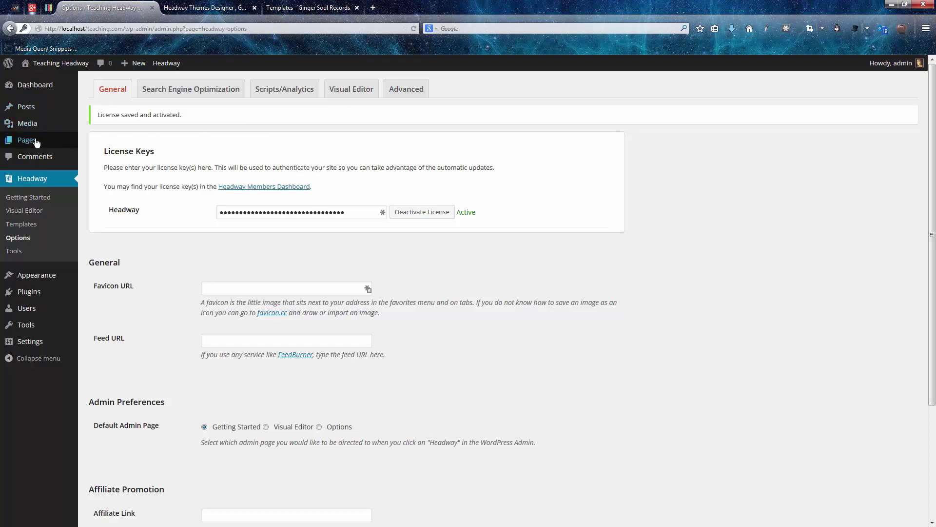
- Check the list of all pages, and in the reading settings save a static Home front page with Blog as the posts page
{"action": "left_click", "coordinate": [97, 141]}
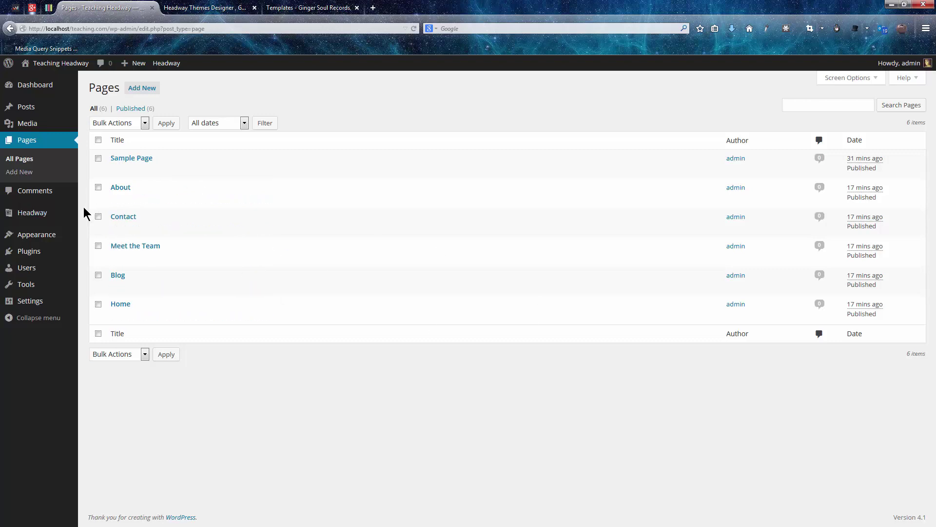
{"action": "mouse_move", "coordinate": [40, 290]}
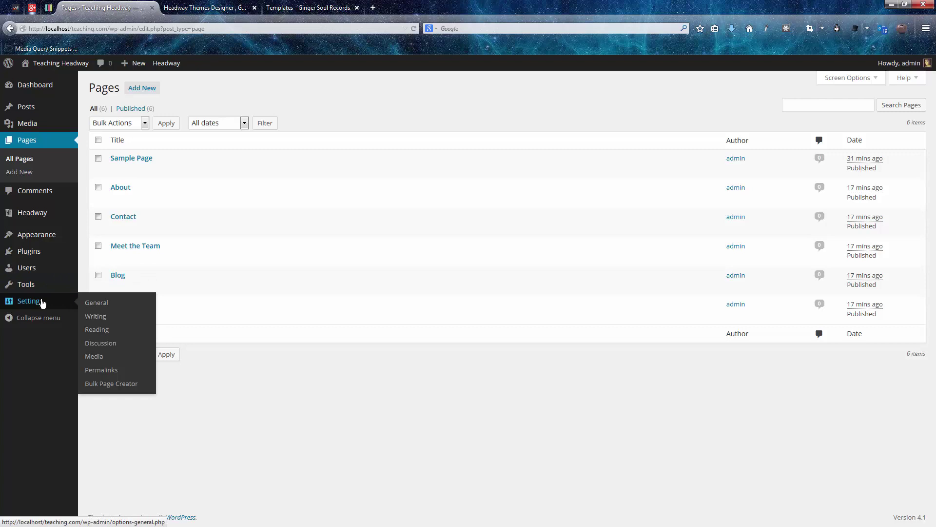
{"action": "left_click", "coordinate": [99, 331]}
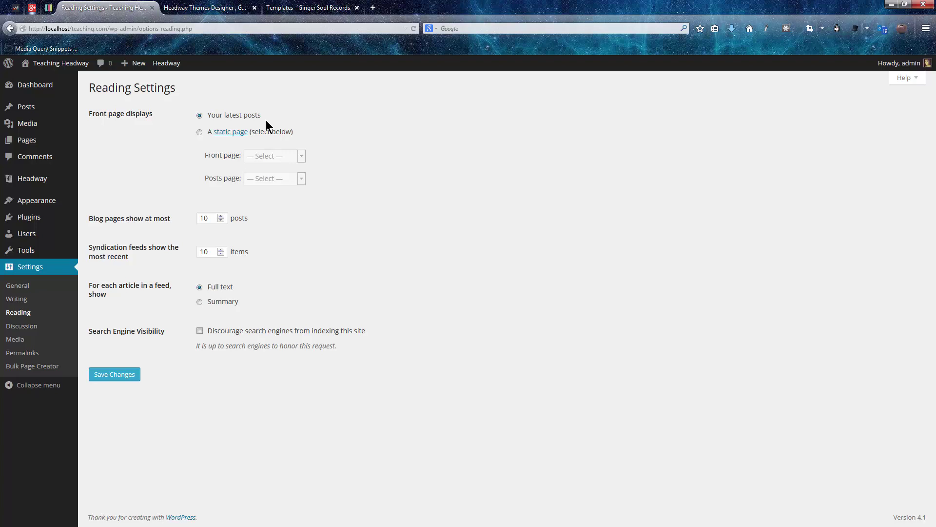
{"action": "left_click", "coordinate": [199, 132]}
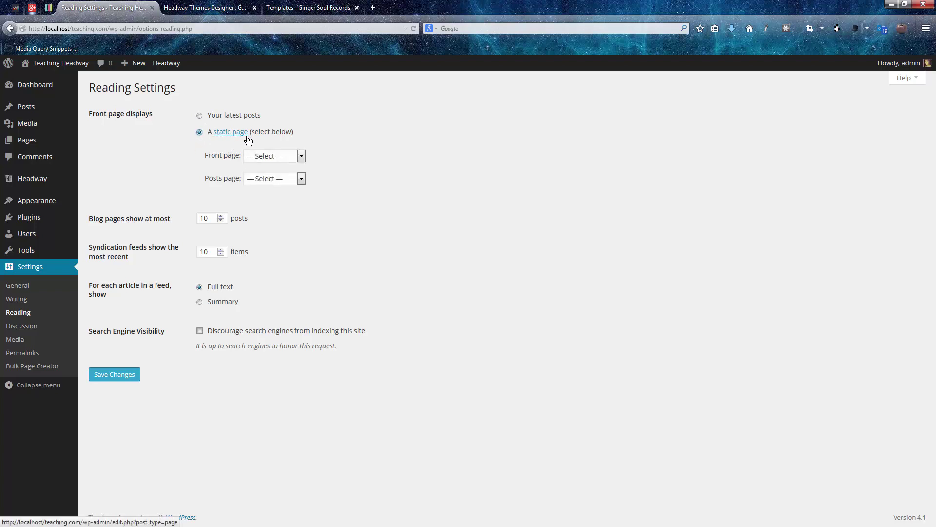
{"action": "left_click", "coordinate": [280, 156]}
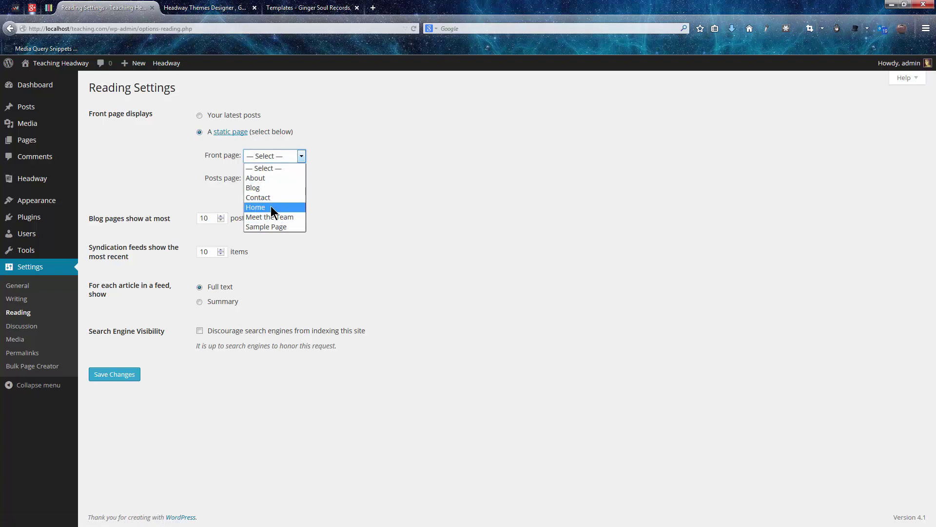
{"action": "left_click", "coordinate": [270, 207]}
{"action": "left_click", "coordinate": [273, 178]}
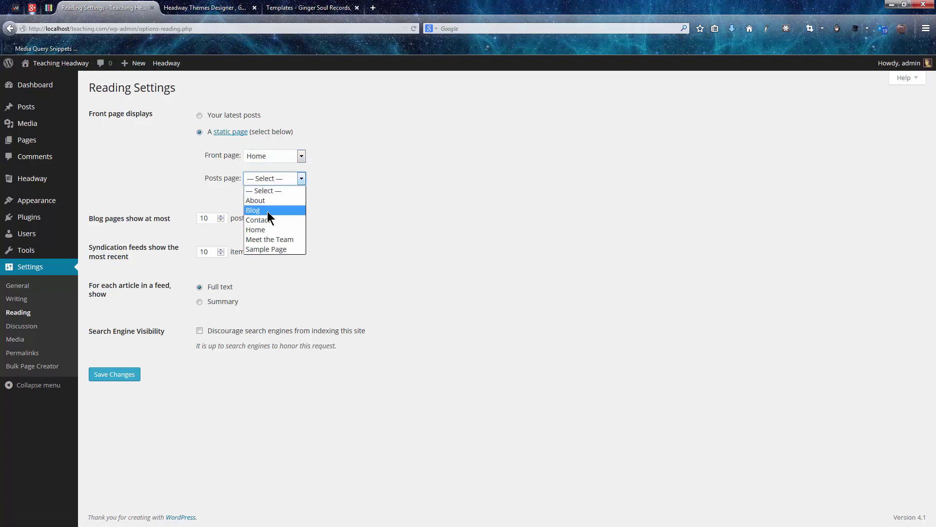
{"action": "left_click", "coordinate": [267, 210]}
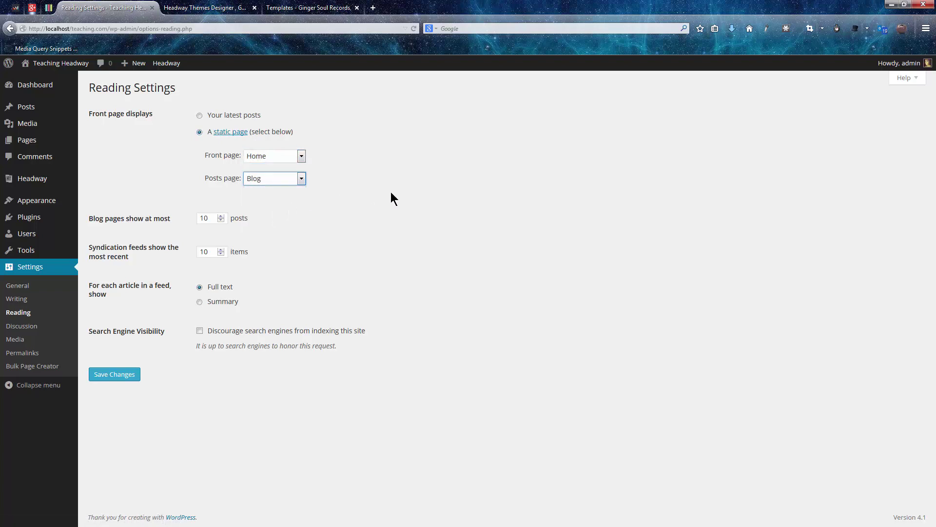
{"action": "left_click", "coordinate": [125, 377]}
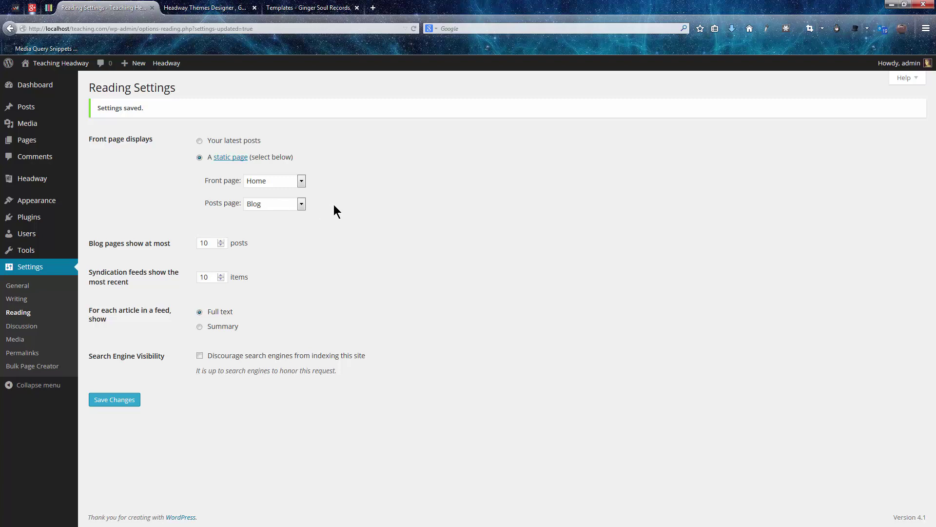
- Discourage search engines from indexing the site and save the reading settings
{"action": "left_click", "coordinate": [296, 360]}
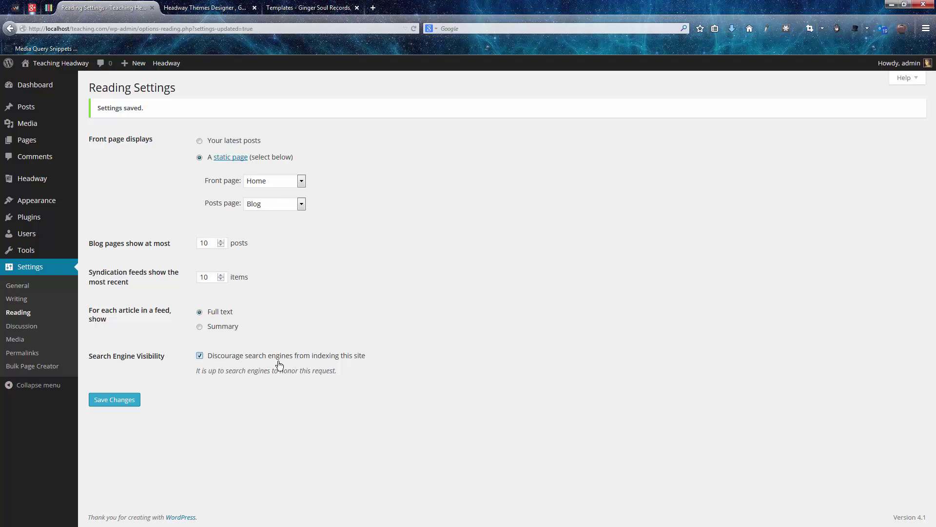
{"action": "left_click", "coordinate": [123, 401]}
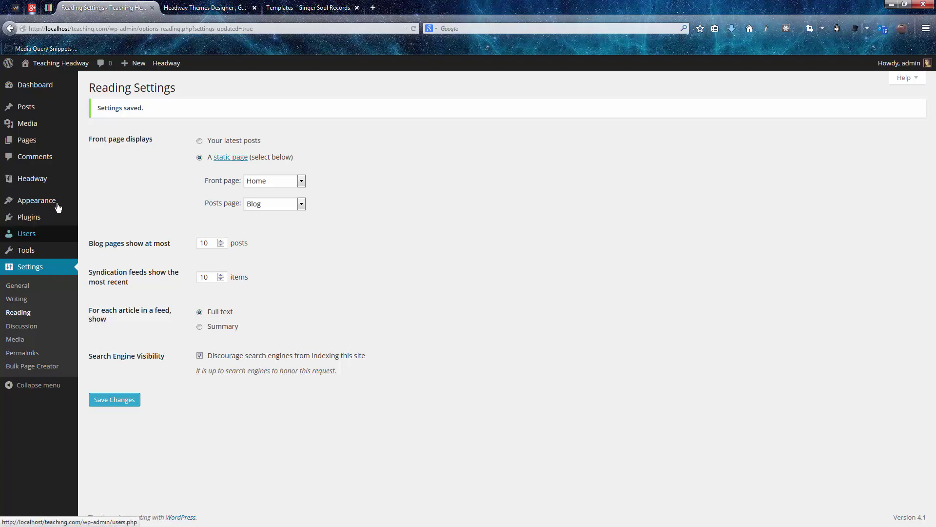
- Install the Blank Slate template from its file in the Headway templates and activate it
{"action": "mouse_move", "coordinate": [59, 184]}
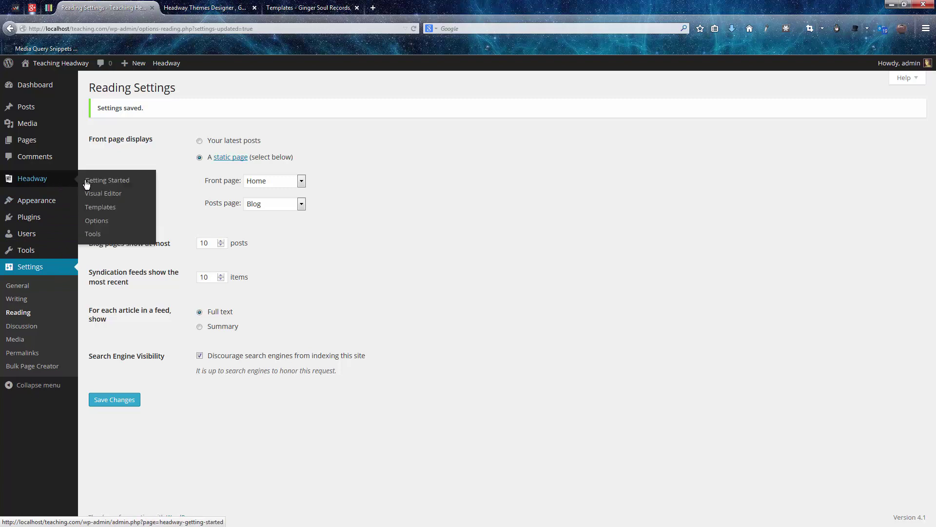
{"action": "left_click", "coordinate": [106, 207]}
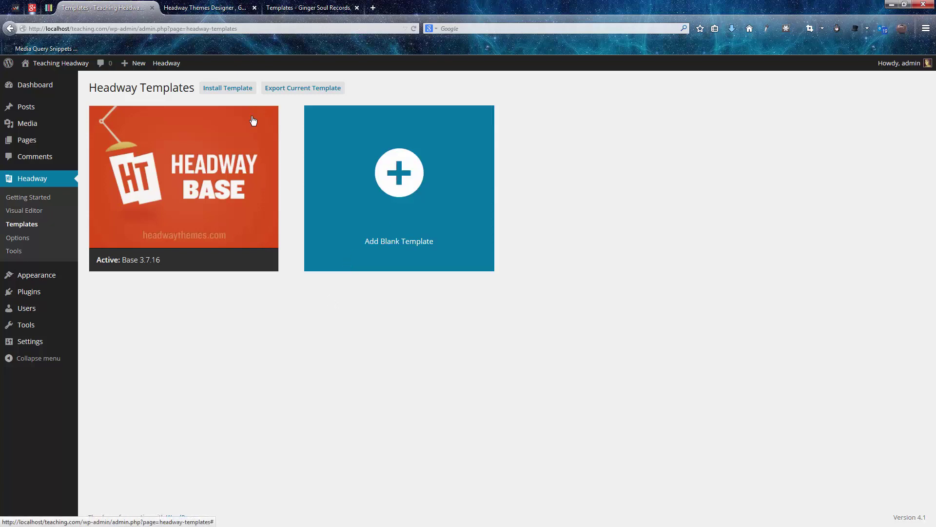
{"action": "mouse_move", "coordinate": [61, 67]}
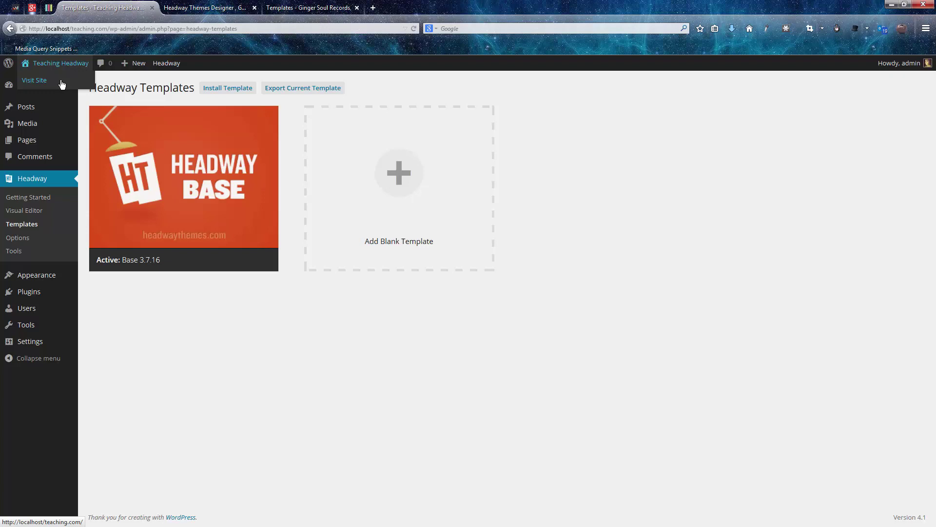
{"action": "left_click", "coordinate": [401, 176]}
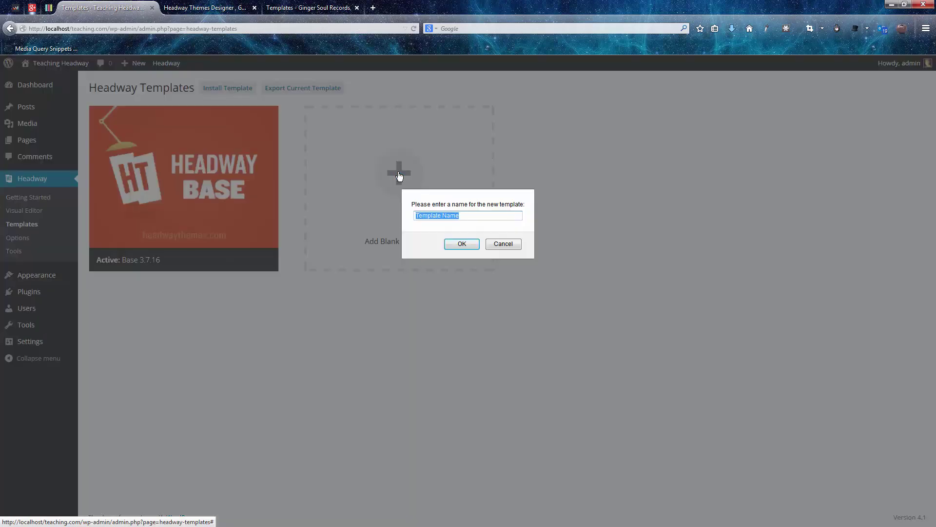
{"action": "left_click", "coordinate": [500, 243]}
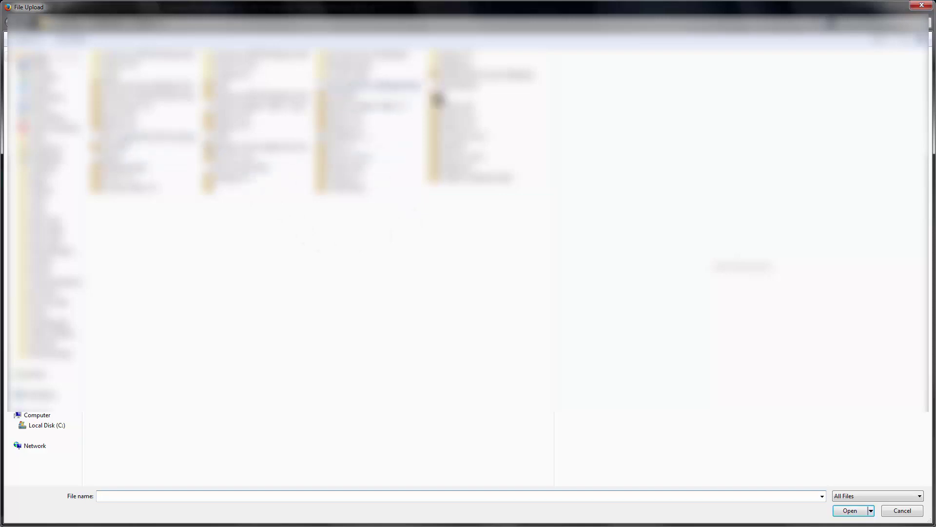
{"action": "double_click", "coordinate": [458, 86]}
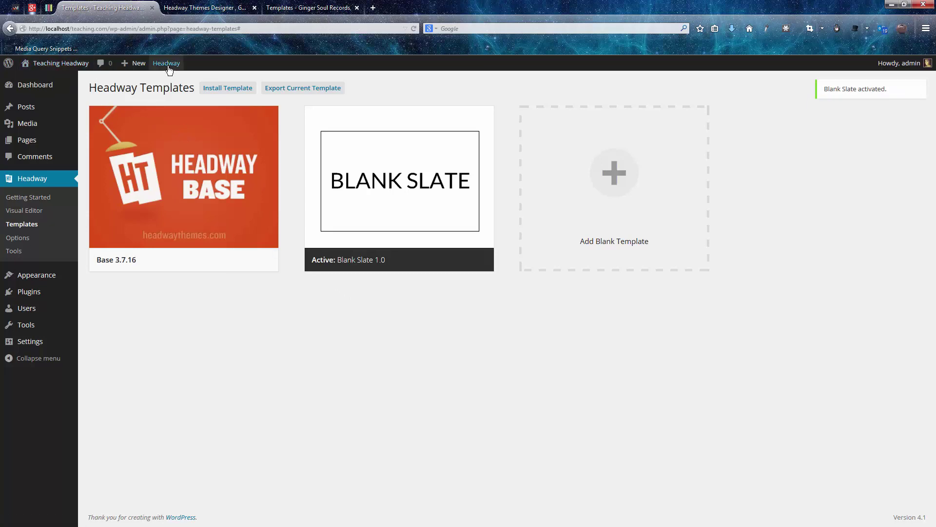
- View the site's front page in a new browser tab with Blank Slate active, and return to the Headway templates
{"action": "mouse_move", "coordinate": [167, 63]}
{"action": "mouse_move", "coordinate": [171, 80]}
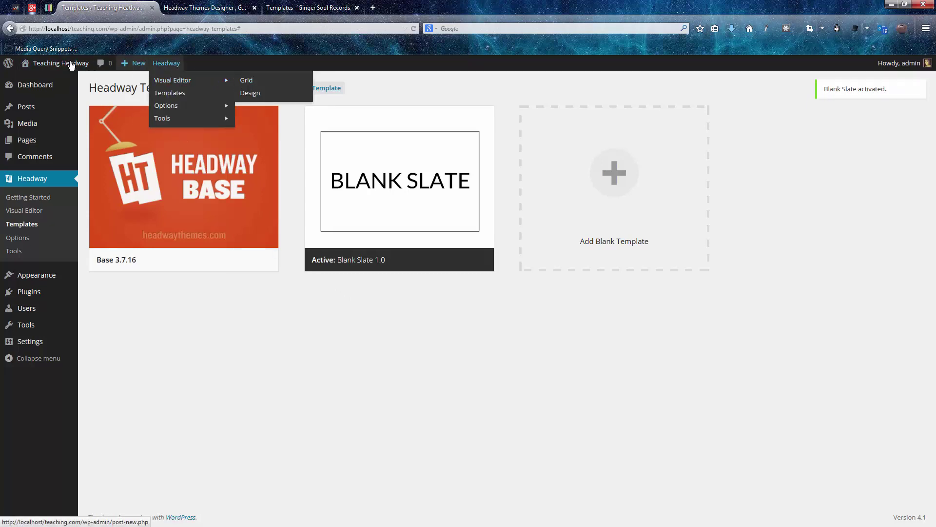
{"action": "left_click", "coordinate": [206, 15]}
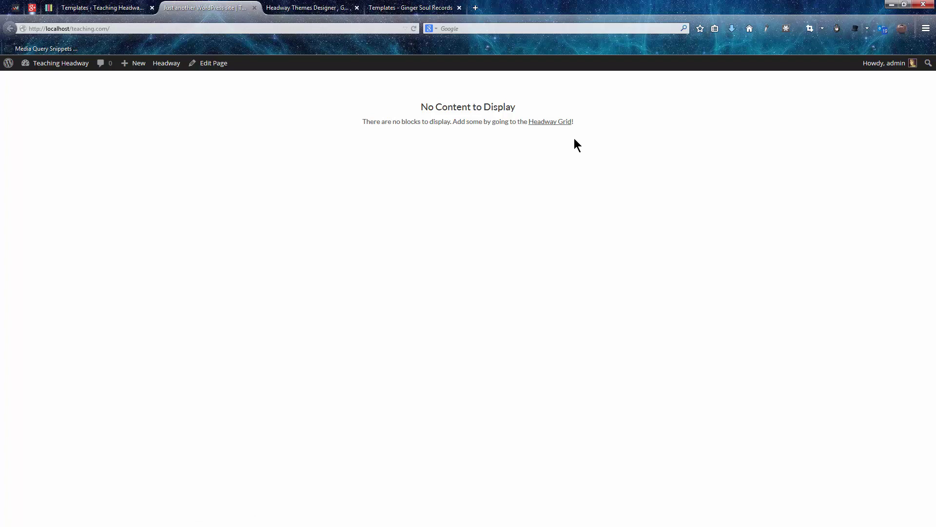
{"action": "left_click", "coordinate": [132, 7]}
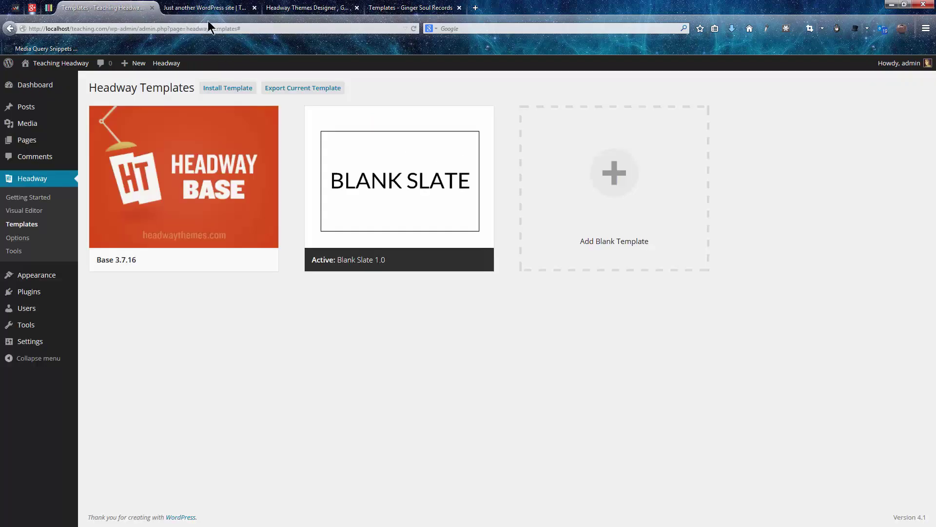
- Install the Ginger Soul Records Reset template from its file and activate it
{"action": "left_click", "coordinate": [618, 181]}
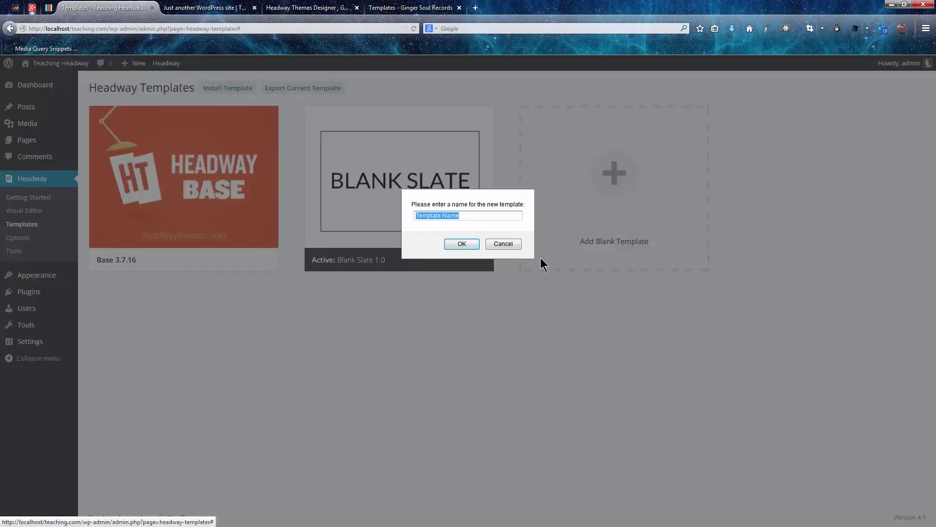
{"action": "left_click", "coordinate": [502, 241]}
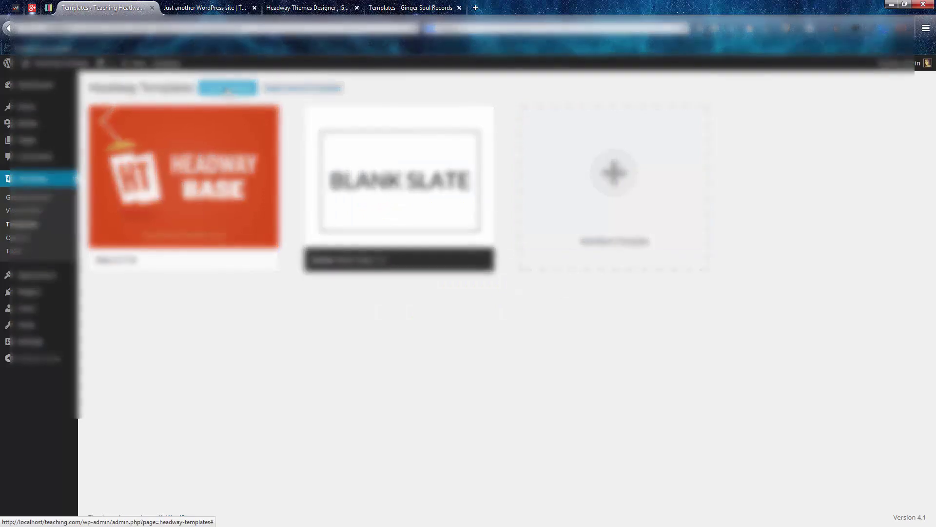
{"action": "left_click", "coordinate": [228, 89]}
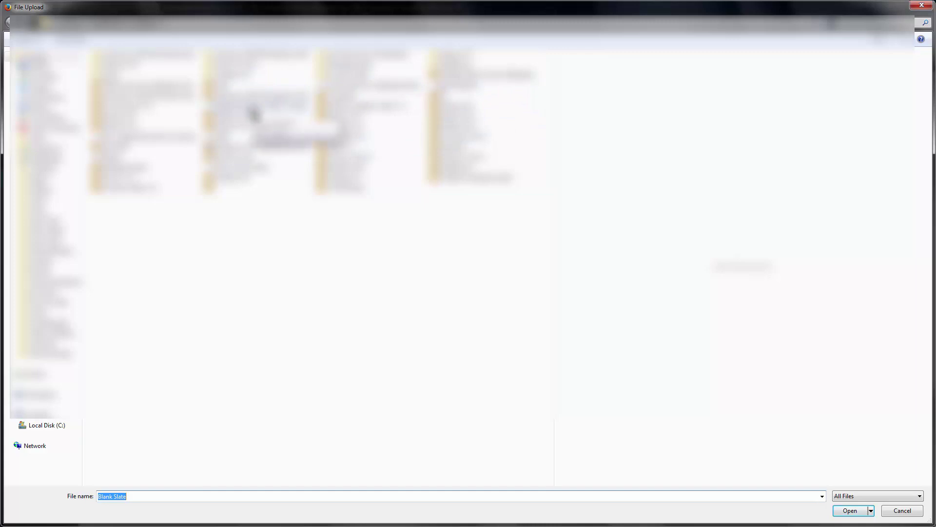
{"action": "double_click", "coordinate": [137, 139]}
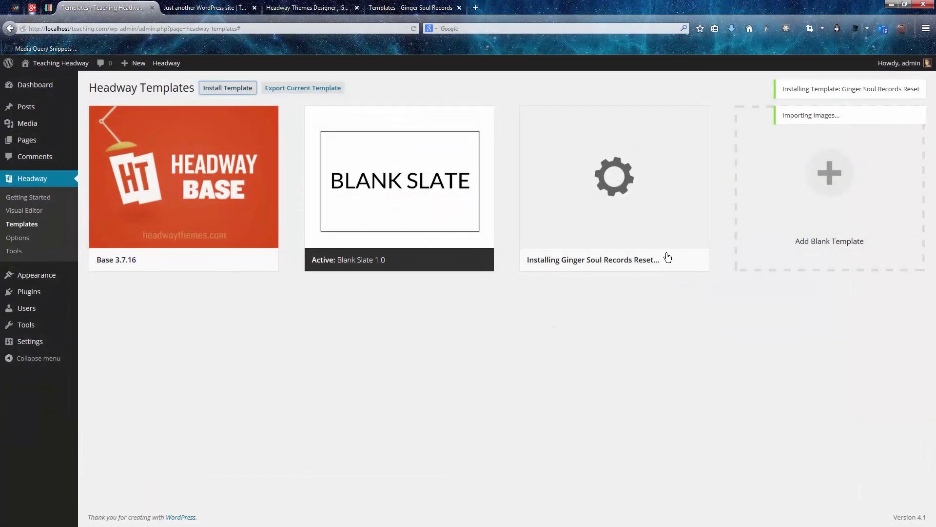
{"action": "left_click", "coordinate": [689, 262]}
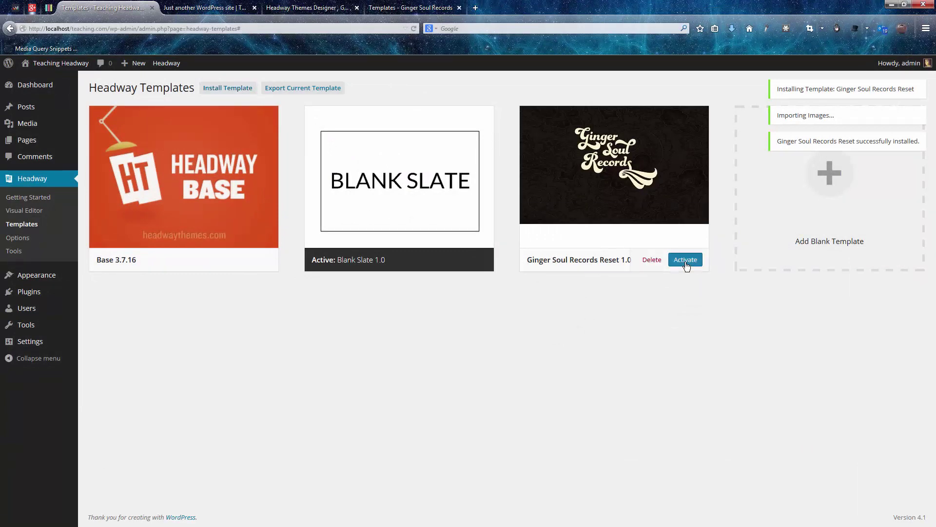
- Reload the site's front page to check it with the Ginger Soul Records Reset template, and return to the templates page
{"action": "left_click", "coordinate": [226, 8]}
{"action": "key", "text": "F5"}
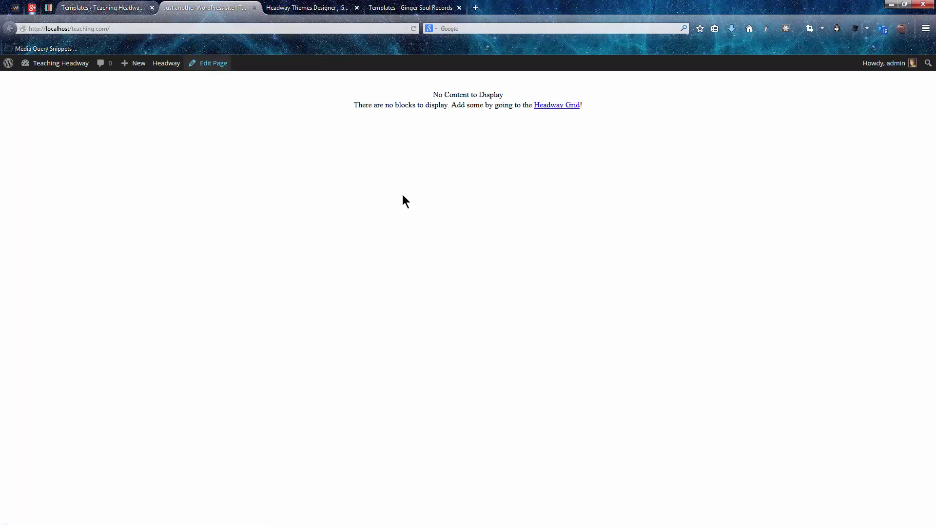
{"action": "key", "text": "ctrl+shift+Tab"}
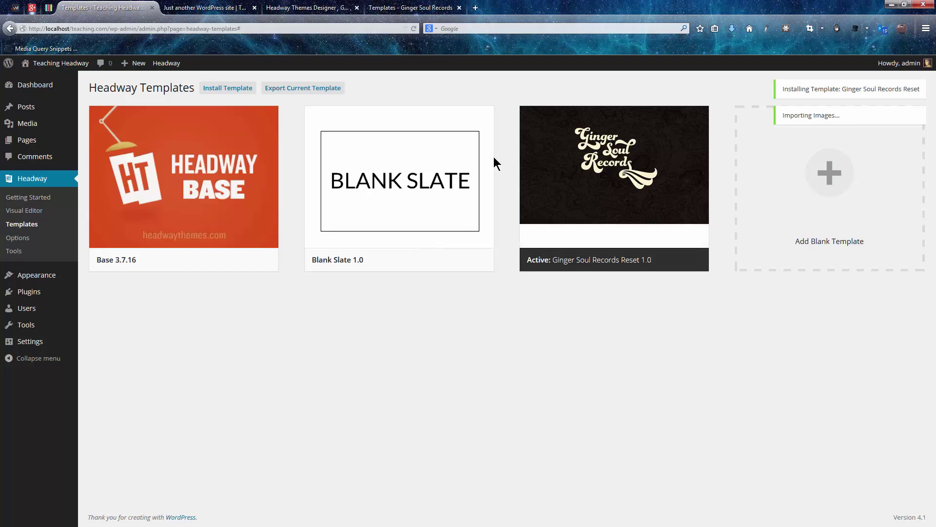
- Activate The Design Creative child theme from the installed themes
{"action": "mouse_move", "coordinate": [388, 138]}
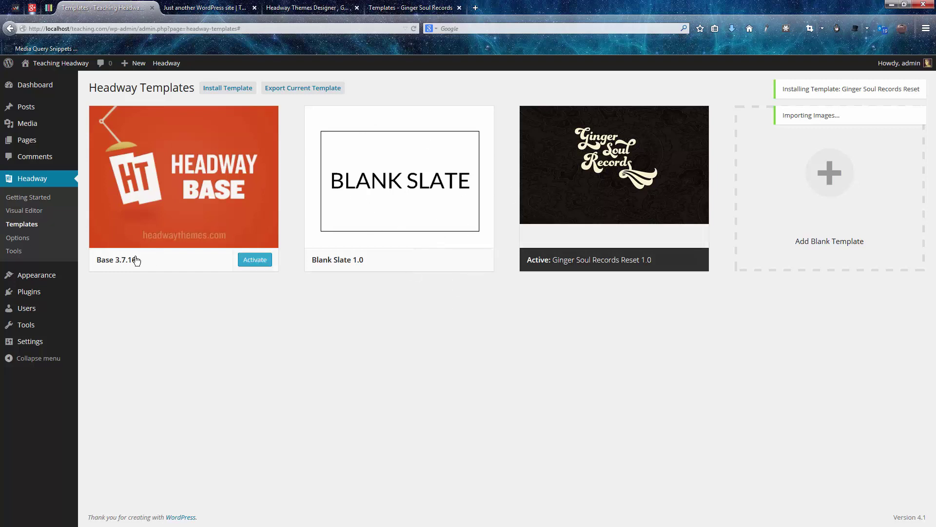
{"action": "mouse_move", "coordinate": [75, 282]}
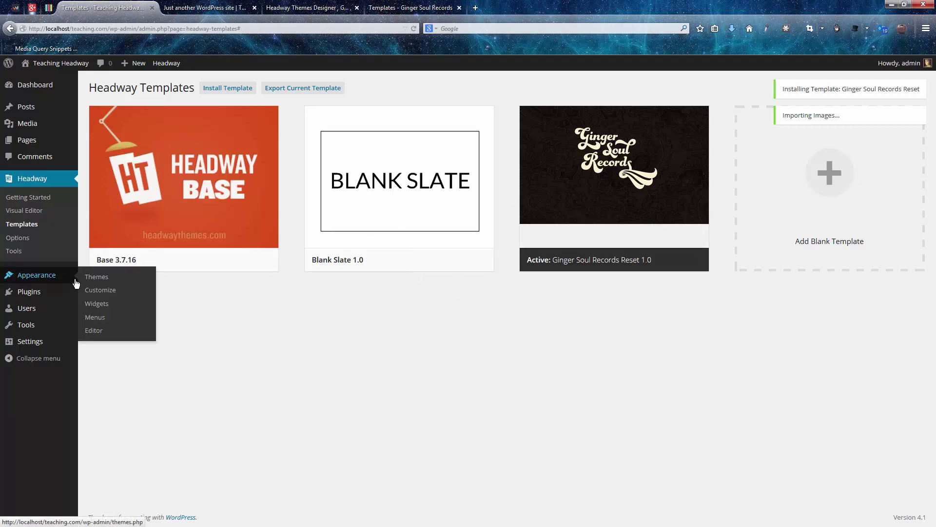
{"action": "left_click", "coordinate": [97, 276]}
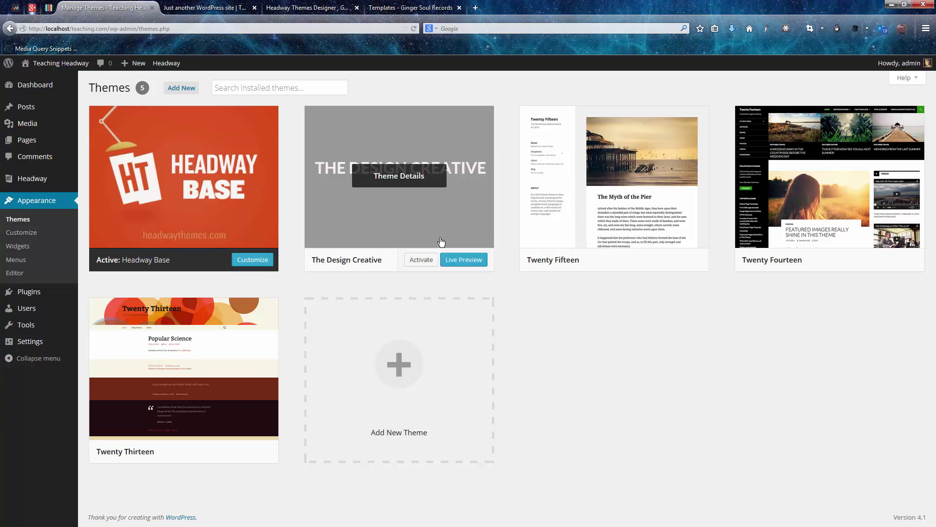
{"action": "left_click", "coordinate": [422, 261]}
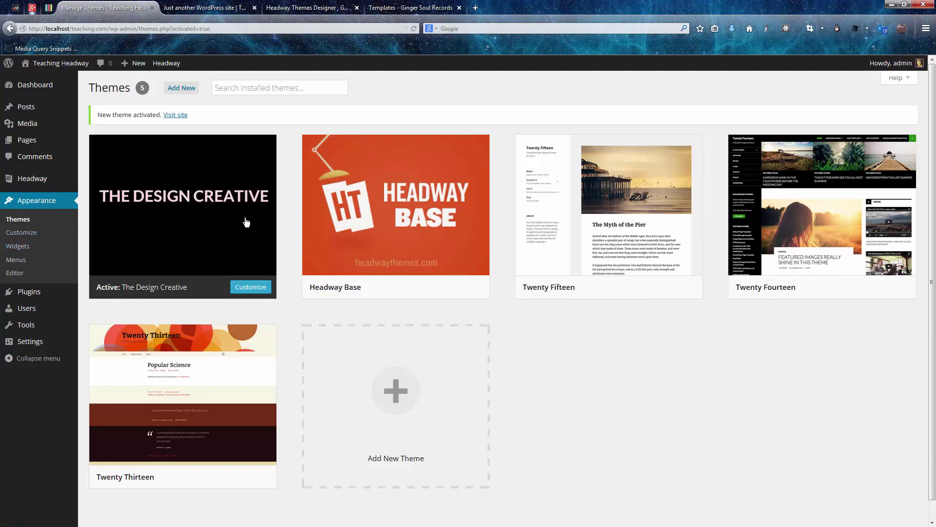
- Open The Design Creative's theme files in the editor and examine the custom code in functions.php
{"action": "mouse_move", "coordinate": [218, 235]}
{"action": "left_click", "coordinate": [16, 259]}
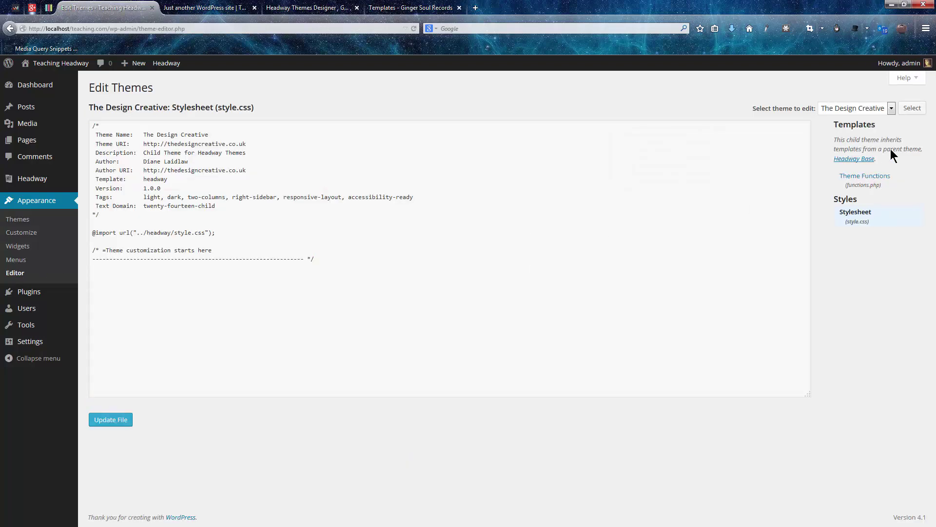
{"action": "left_click", "coordinate": [865, 176]}
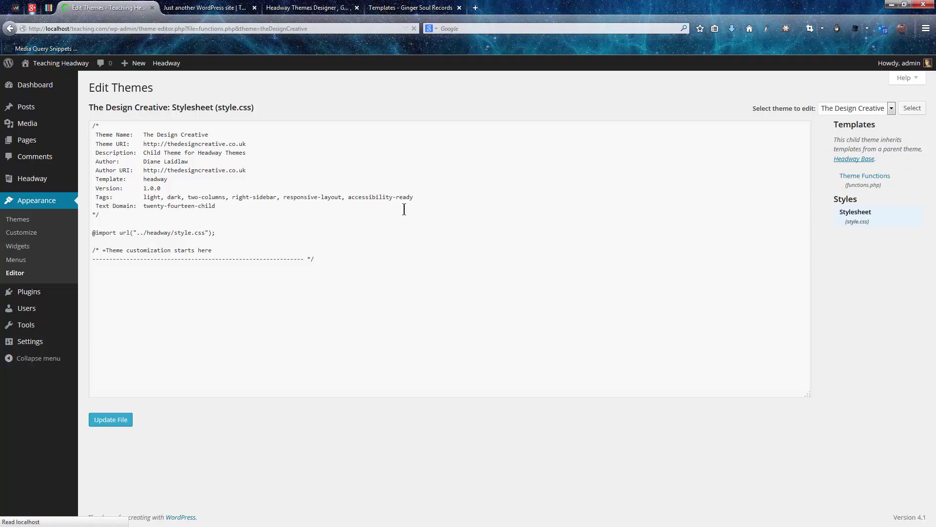
{"action": "left_click", "coordinate": [352, 210]}
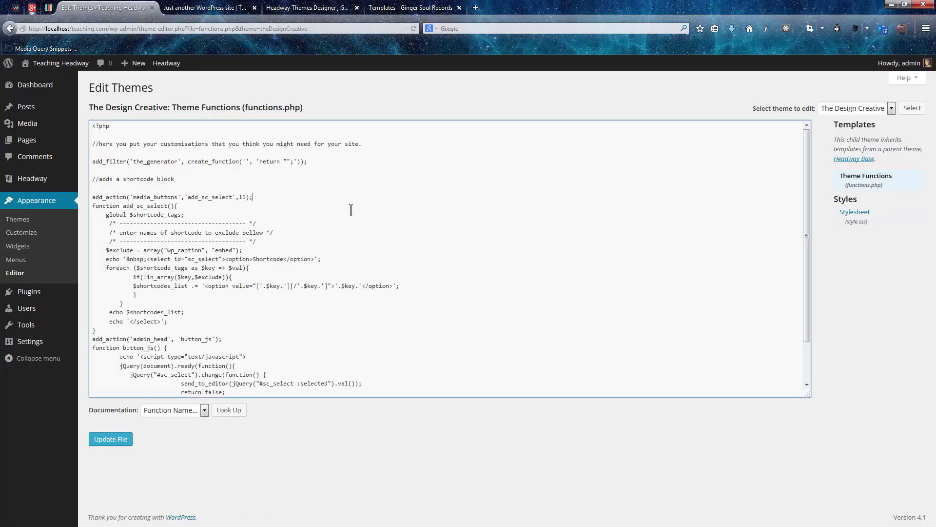
{"action": "scroll", "coordinate": [349, 210], "scroll_direction": "down", "scroll_amount": 2}
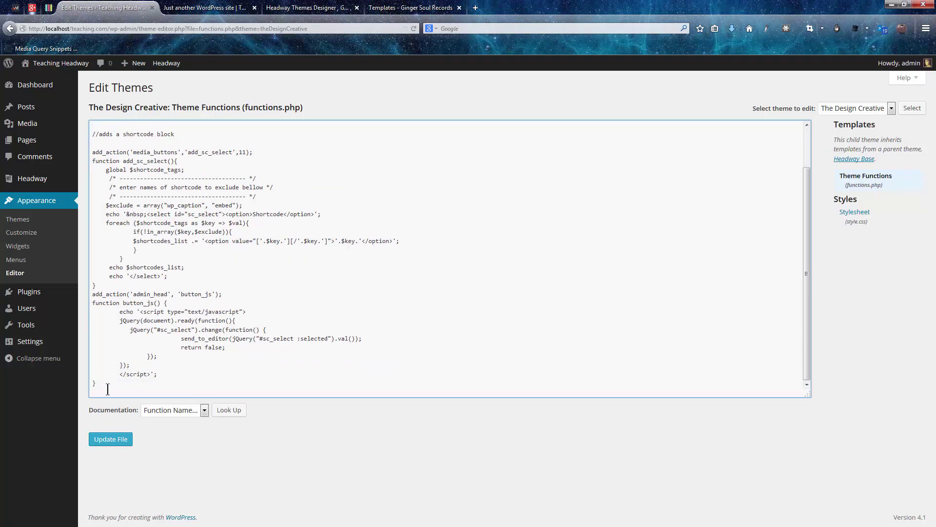
{"action": "left_click_drag", "start_coordinate": [109, 389], "coordinate": [88, 132]}
{"action": "left_click", "coordinate": [342, 282]}
{"action": "scroll", "coordinate": [268, 272], "scroll_direction": "up", "scroll_amount": 1}
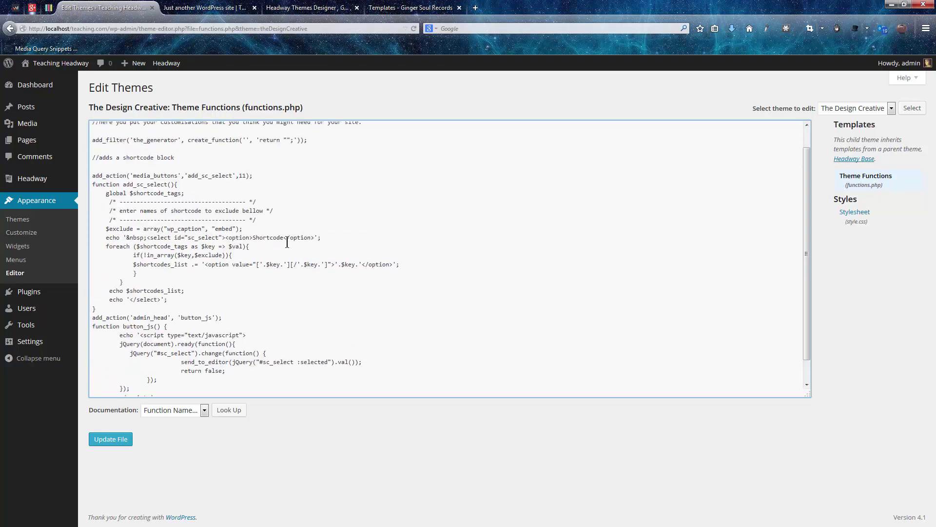
- Start a new page to try out the child theme's shortcode selector
{"action": "mouse_move", "coordinate": [42, 112]}
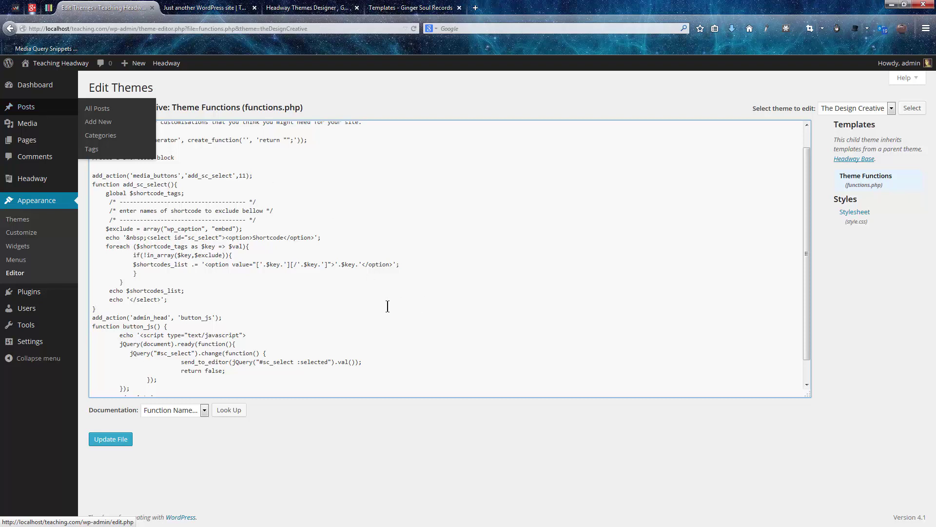
{"action": "mouse_move", "coordinate": [47, 143]}
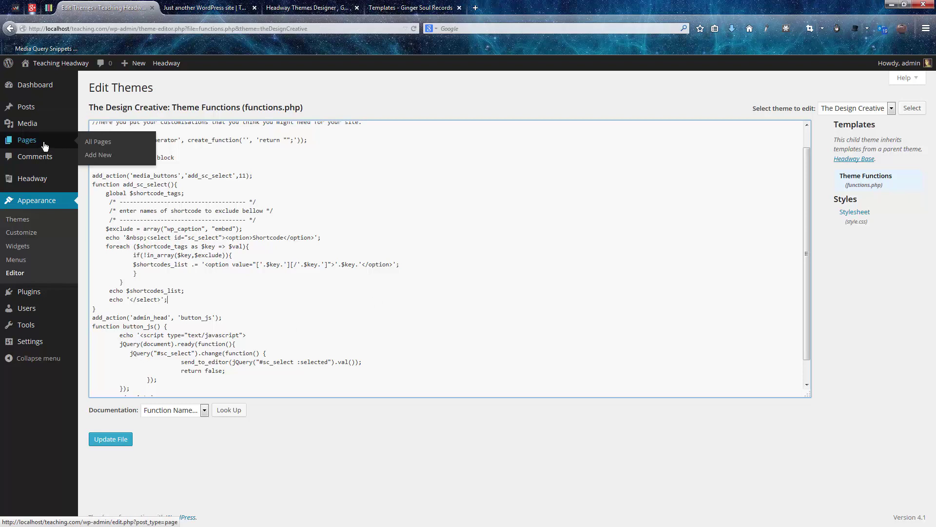
{"action": "mouse_move", "coordinate": [41, 144]}
{"action": "left_click", "coordinate": [168, 163]}
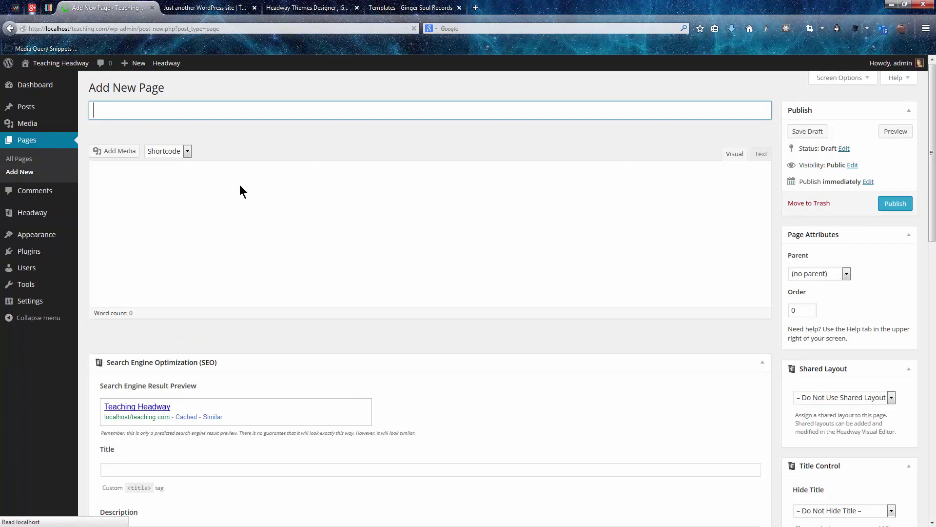
- Insert gallery, playlist and audio shortcodes into the page content, and dismiss the Distraction-Free Writing tip
{"action": "left_click", "coordinate": [179, 151]}
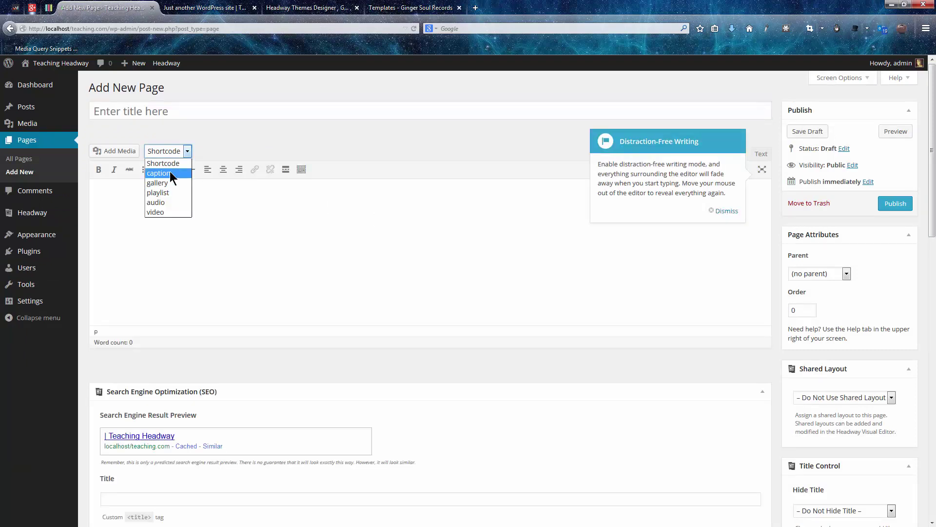
{"action": "left_click", "coordinate": [166, 183]}
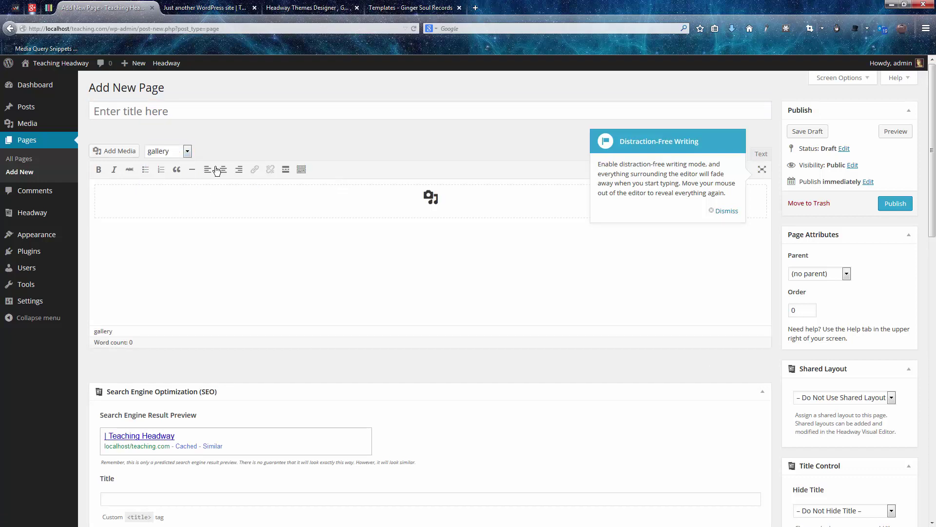
{"action": "left_click", "coordinate": [187, 152]}
{"action": "left_click", "coordinate": [160, 193]}
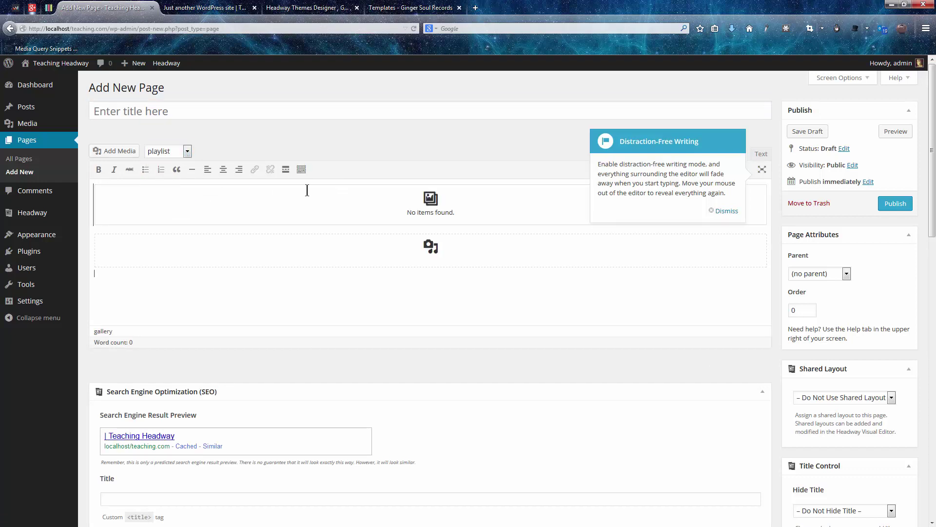
{"action": "left_click", "coordinate": [186, 152]}
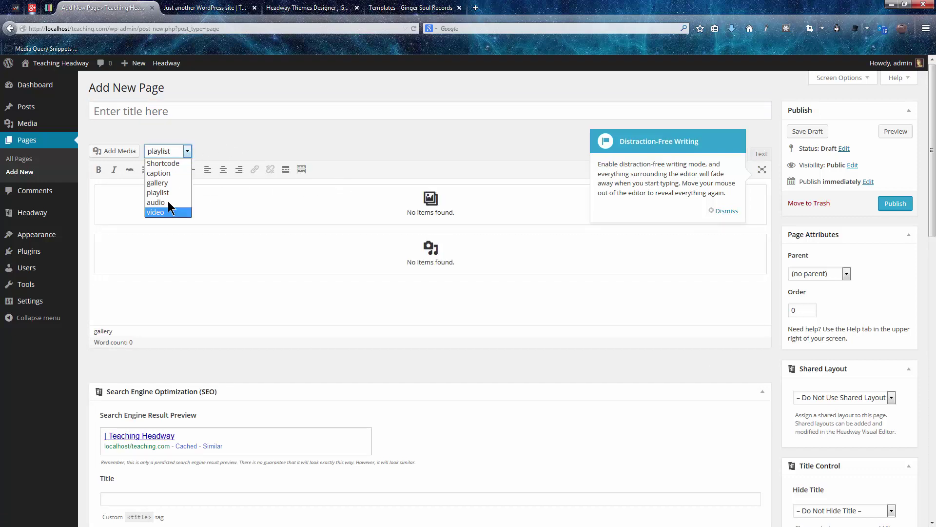
{"action": "left_click", "coordinate": [161, 210]}
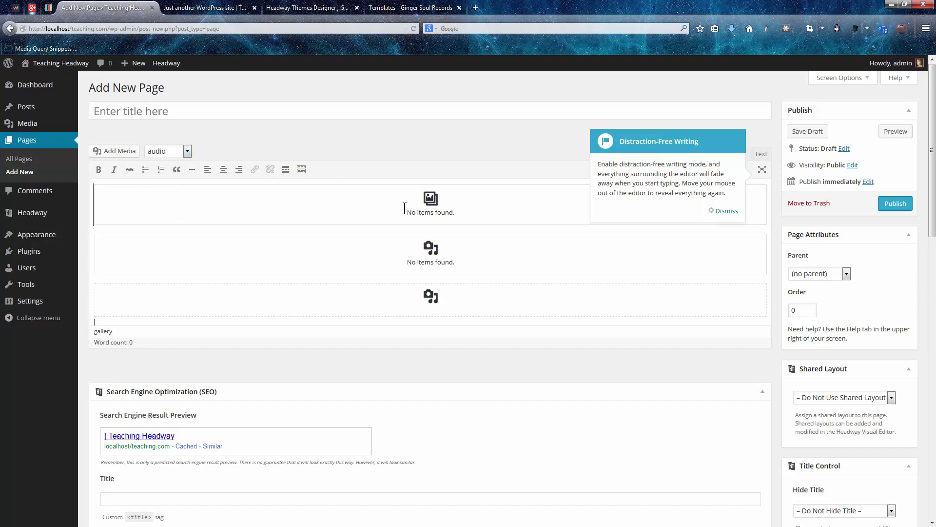
{"action": "left_click", "coordinate": [724, 211]}
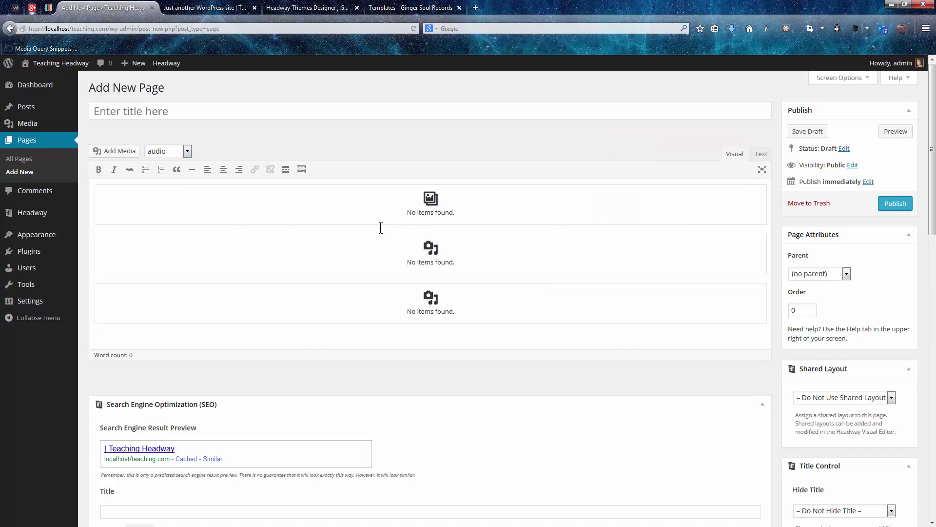
{"action": "left_click", "coordinate": [186, 151]}
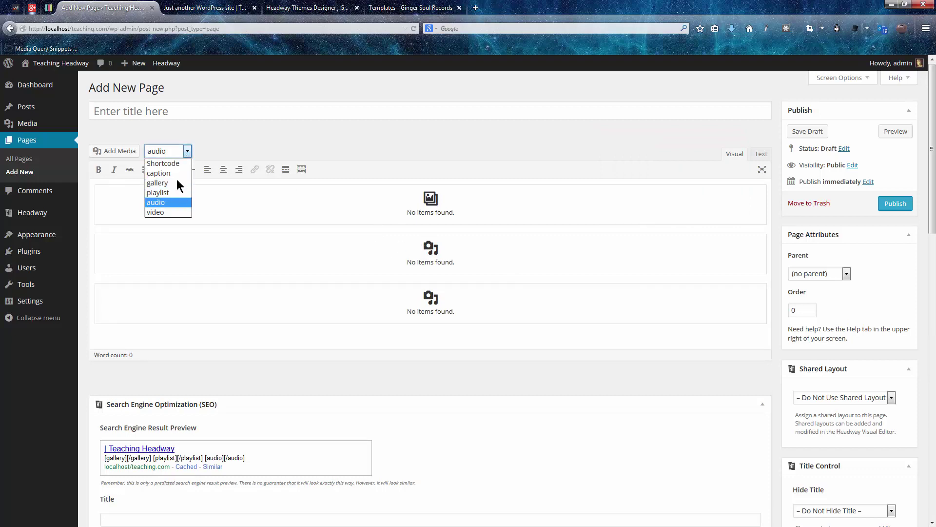
{"action": "left_click", "coordinate": [372, 153]}
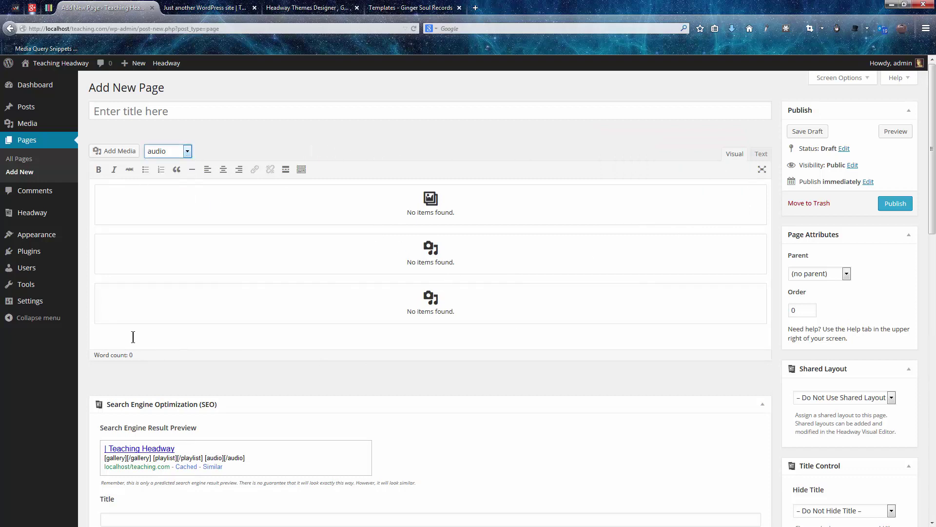
- Remove the gallery, playlist and audio shortcodes from the new page's content
{"action": "left_click_drag", "start_coordinate": [131, 334], "coordinate": [90, 188]}
{"action": "left_click", "coordinate": [399, 290]}
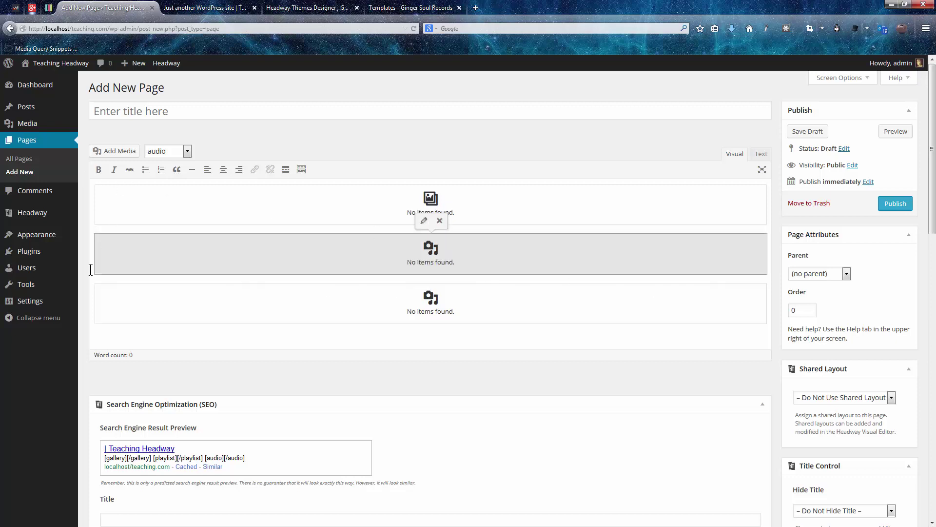
{"action": "left_click", "coordinate": [440, 221]}
{"action": "left_click", "coordinate": [439, 190]}
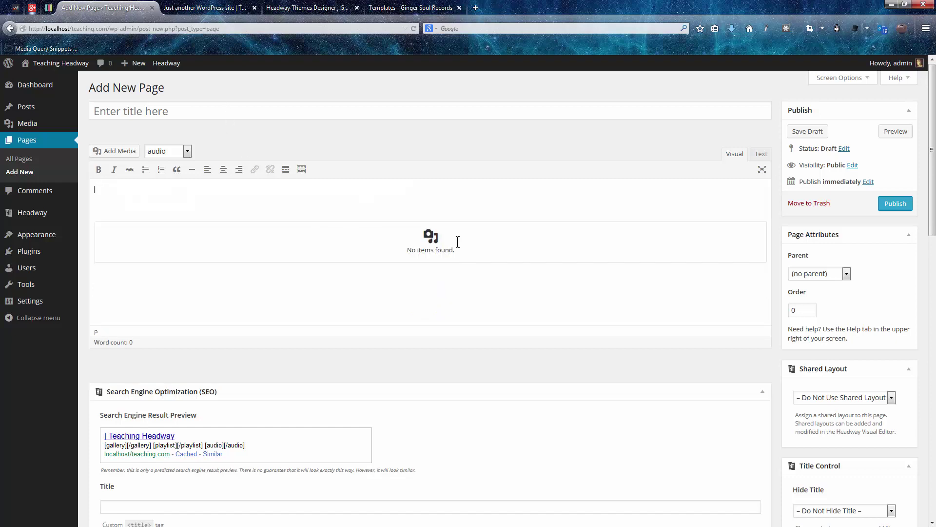
{"action": "left_click", "coordinate": [421, 244]}
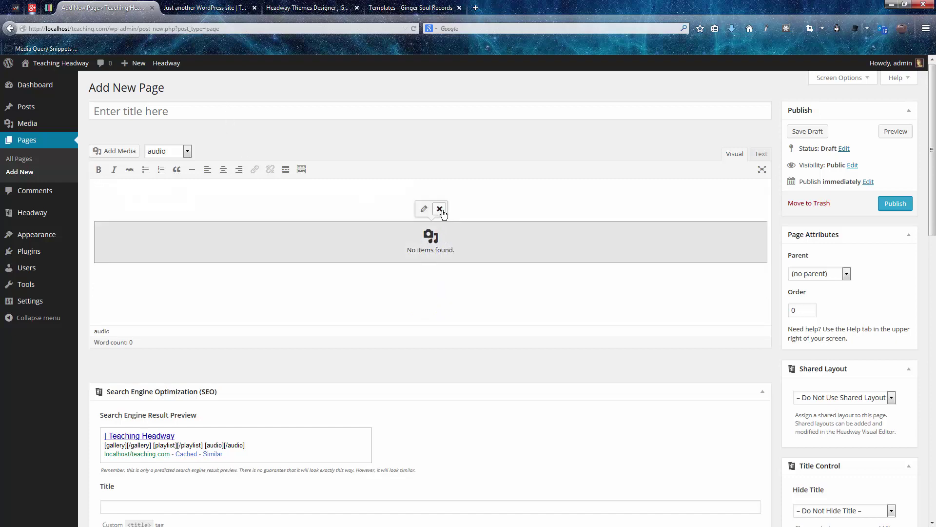
{"action": "left_click", "coordinate": [441, 211]}
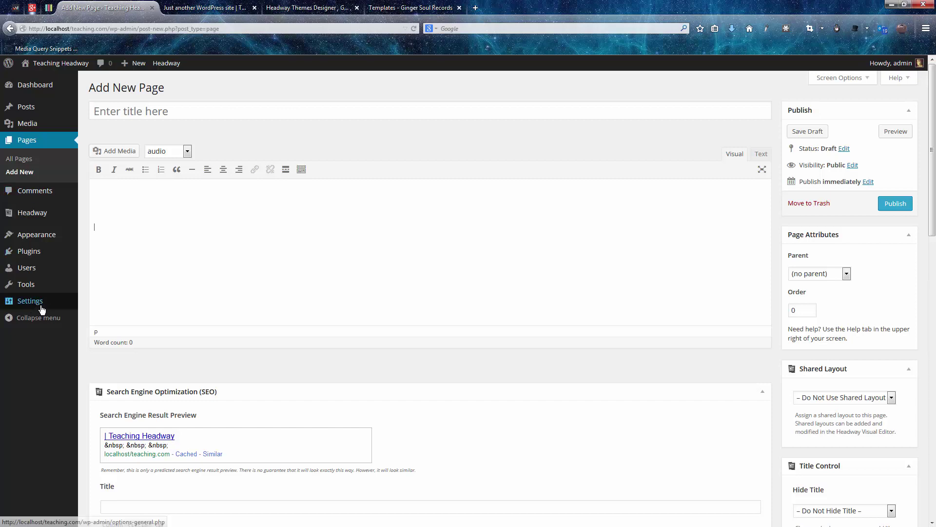
- Leave the new page without saving and review the site's Reading settings
{"action": "mouse_move", "coordinate": [41, 309]}
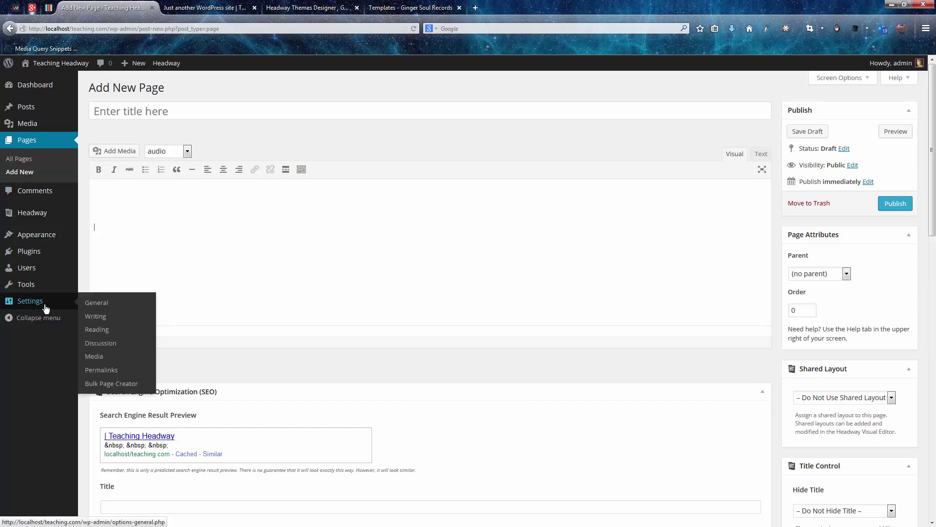
{"action": "left_click", "coordinate": [100, 330]}
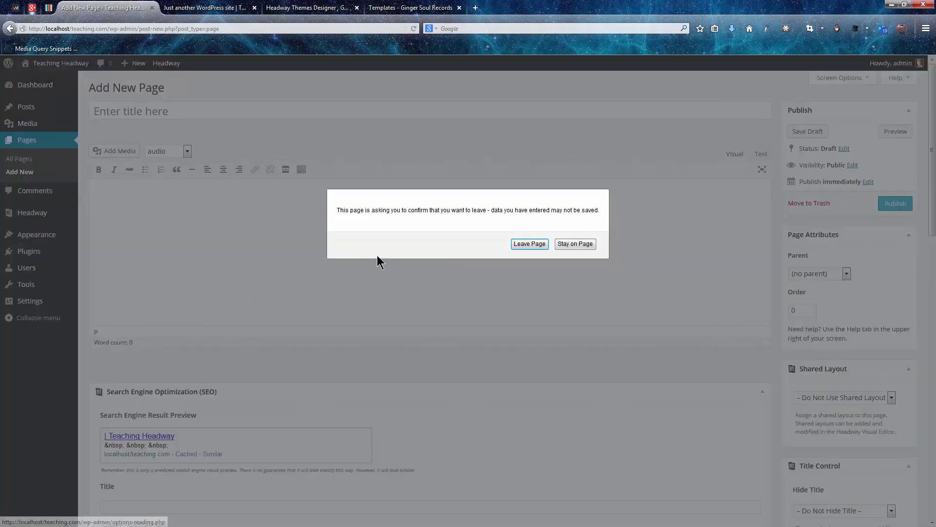
{"action": "left_click", "coordinate": [530, 243]}
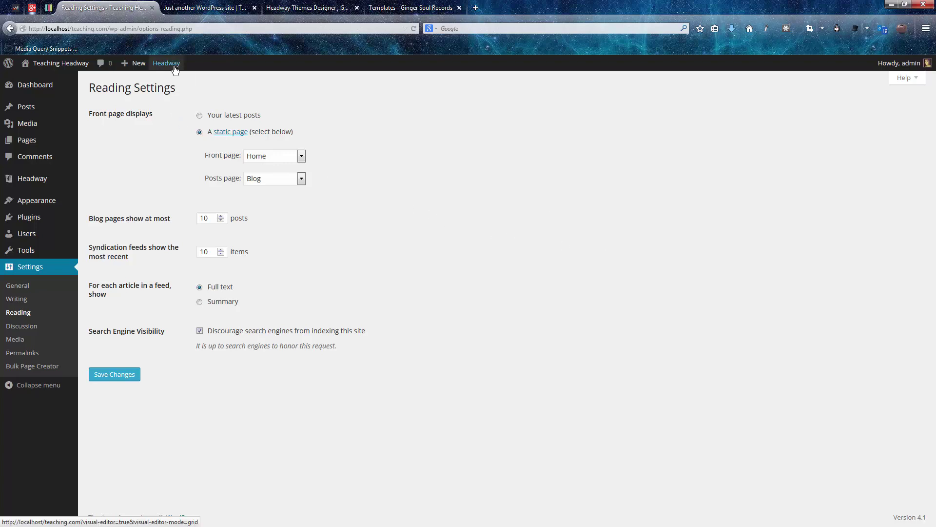
{"action": "mouse_move", "coordinate": [175, 70]}
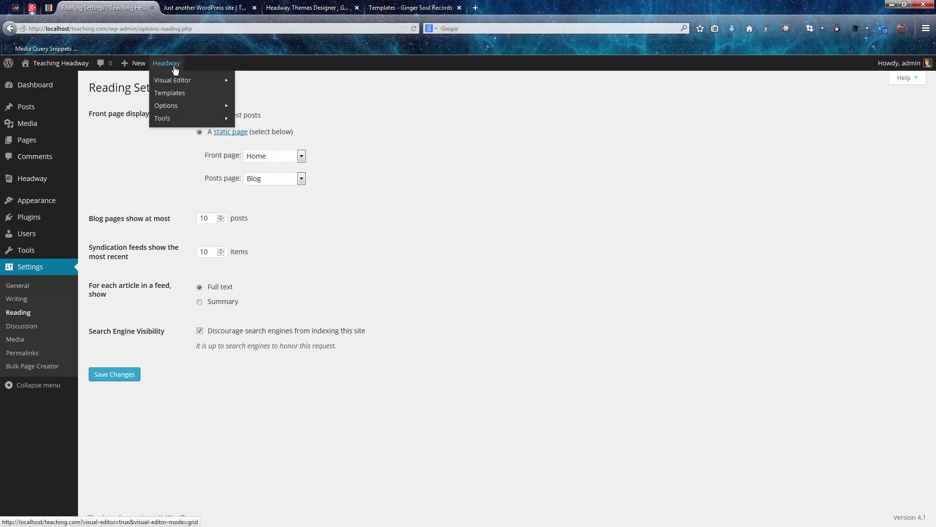